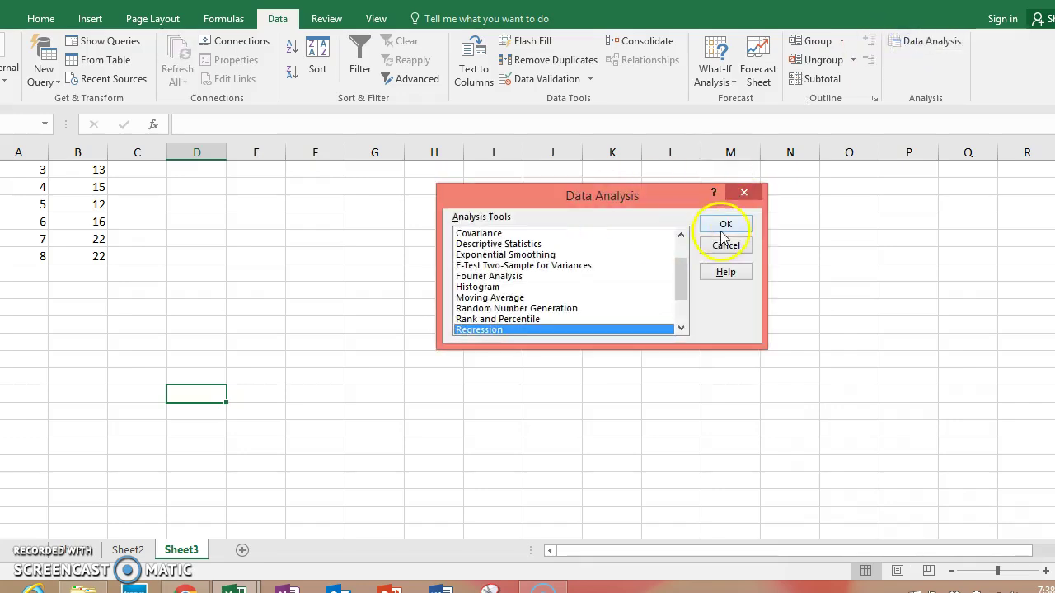
# Step: Start the Regression analysis with B1:B6 as the Y range and A1:A6 as the X range
pyautogui.click(725, 226)
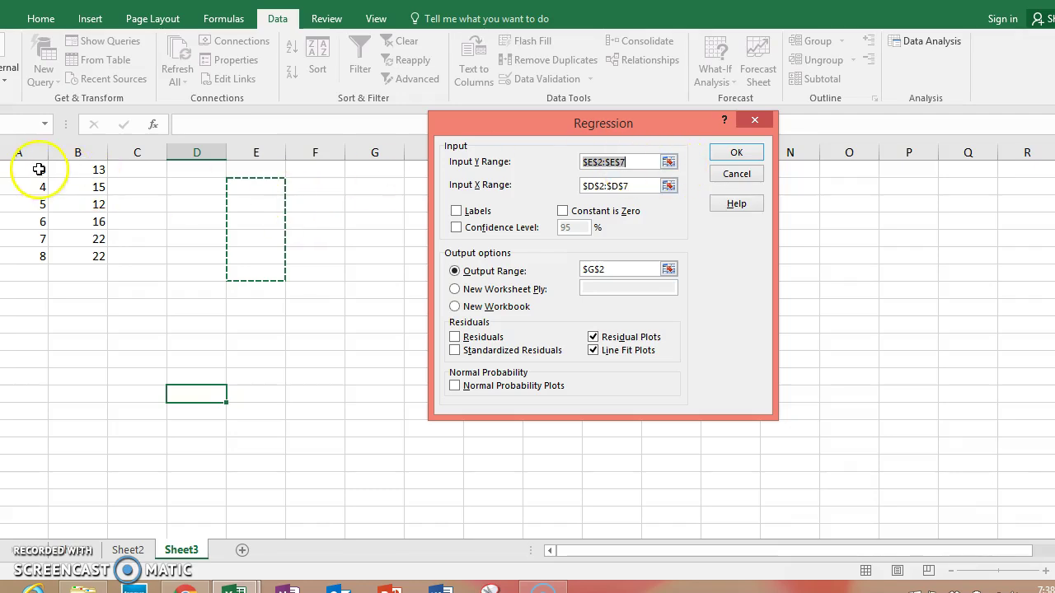
pyautogui.moveTo(89, 174); pyautogui.dragTo(91, 255)
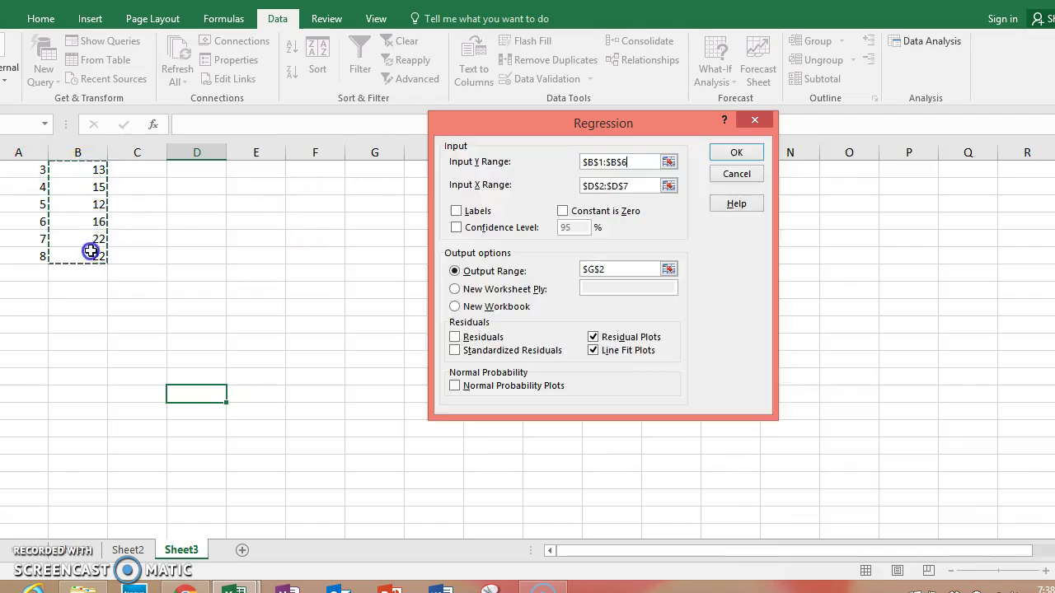
pyautogui.click(639, 186)
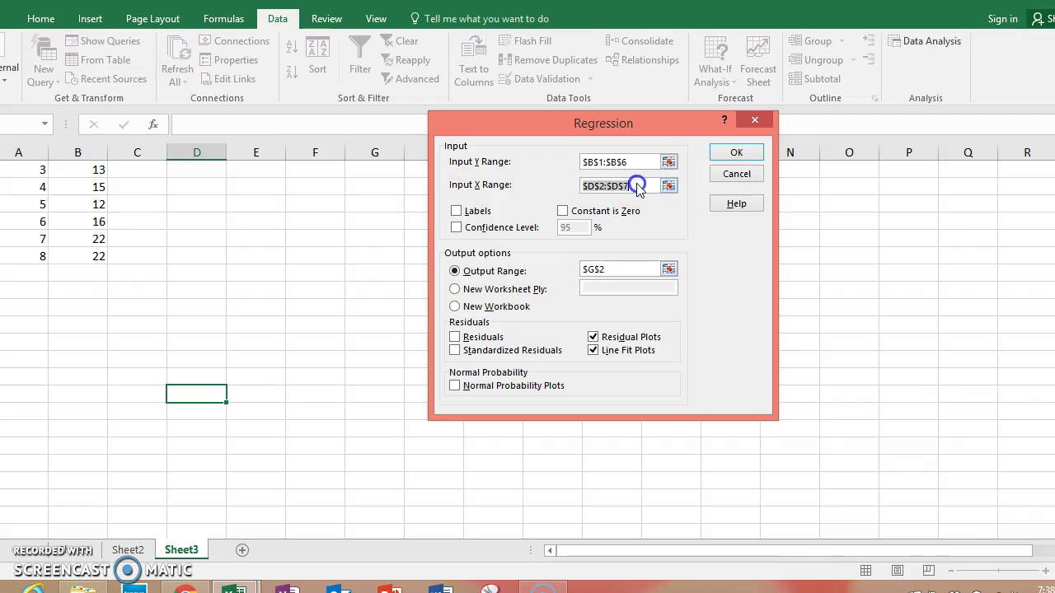
pyautogui.click(22, 186)
pyautogui.moveTo(22, 173); pyautogui.dragTo(22, 257)
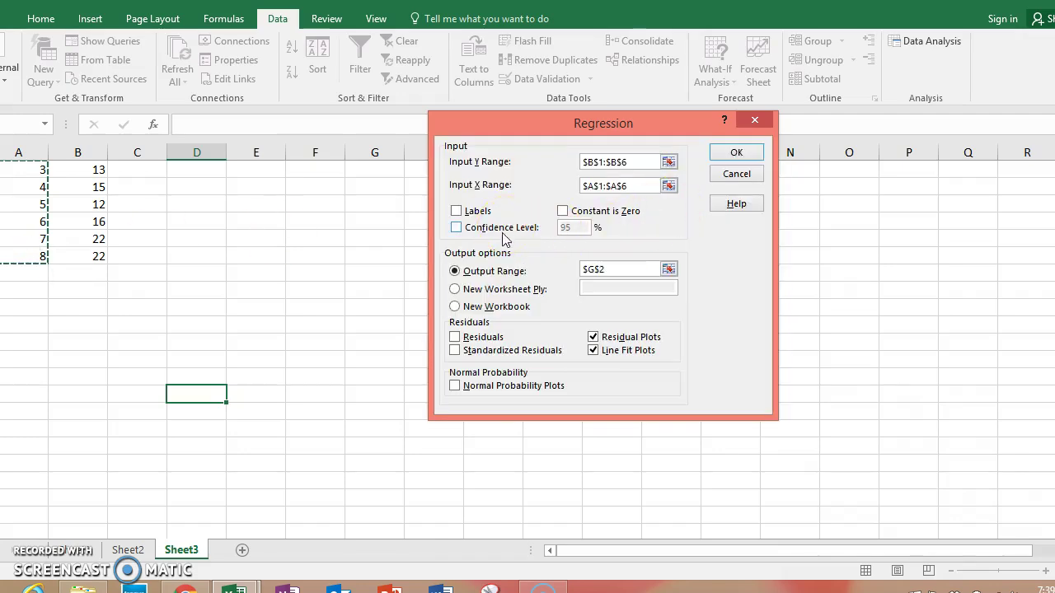
# Step: Run the regression with residual and line fit plots, sending the output to a new worksheet named "regaression"
pyautogui.click(593, 337)
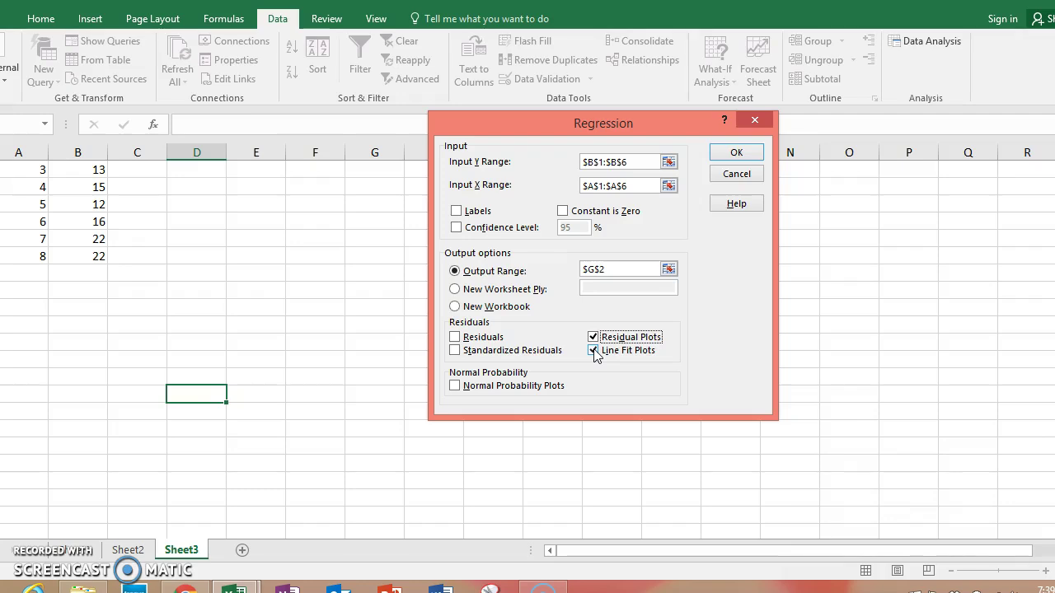
pyautogui.click(617, 270)
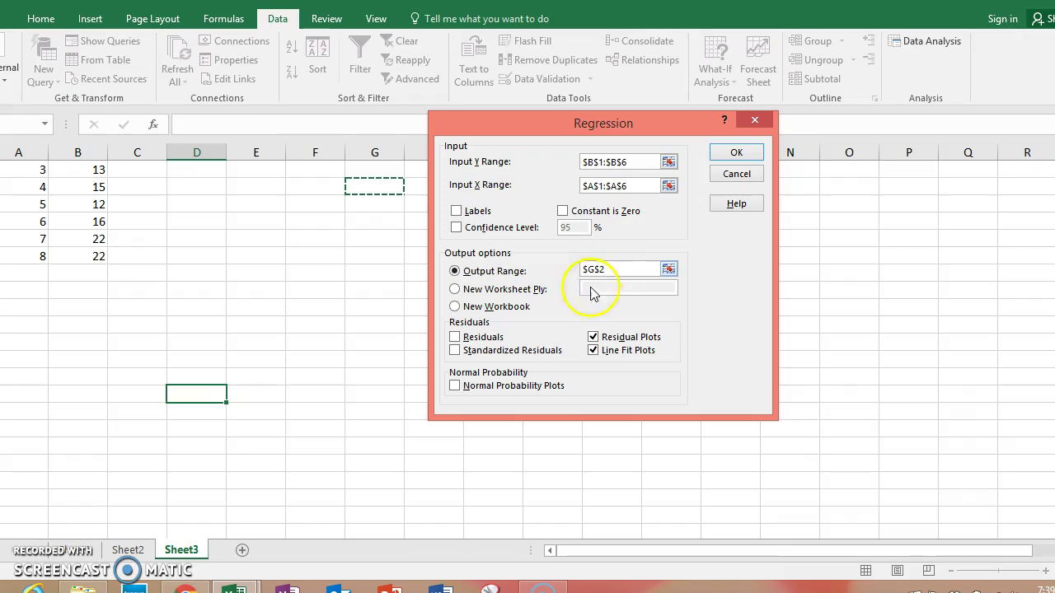
pyautogui.click(458, 295)
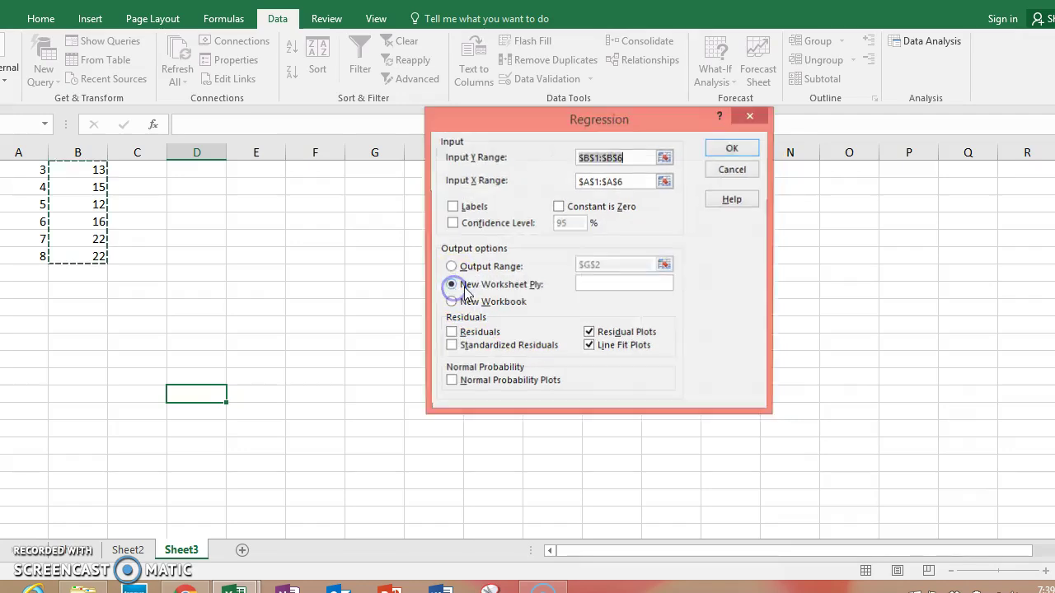
pyautogui.click(596, 286)
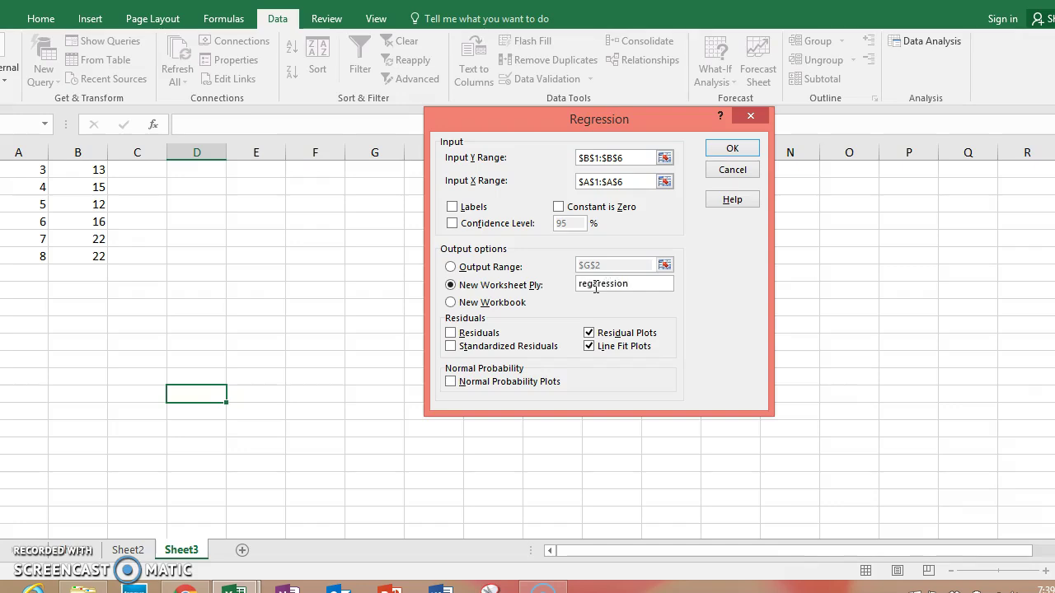
pyautogui.click(732, 149)
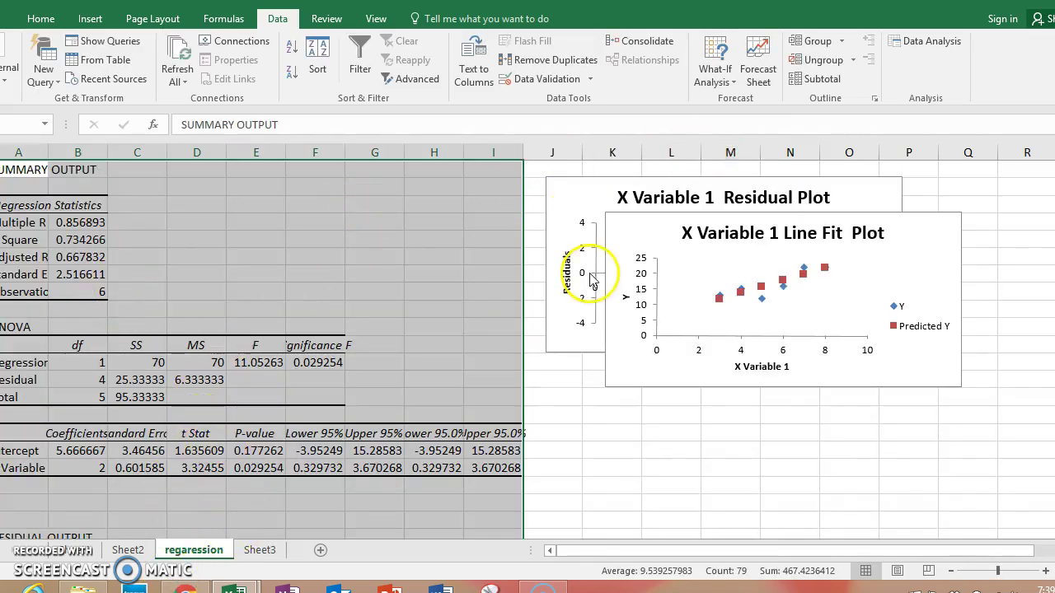
# Step: Move the line fit plot directly below the residual plot and widen column A to fit the statistics labels
pyautogui.moveTo(672, 221); pyautogui.dragTo(609, 366)
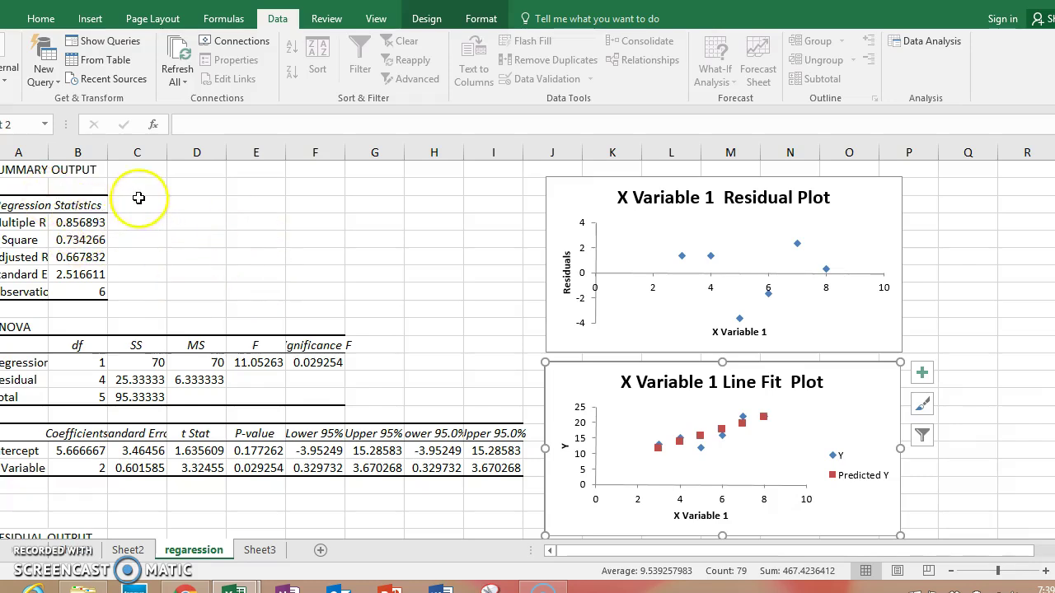
pyautogui.moveTo(48, 152); pyautogui.dragTo(83, 152)
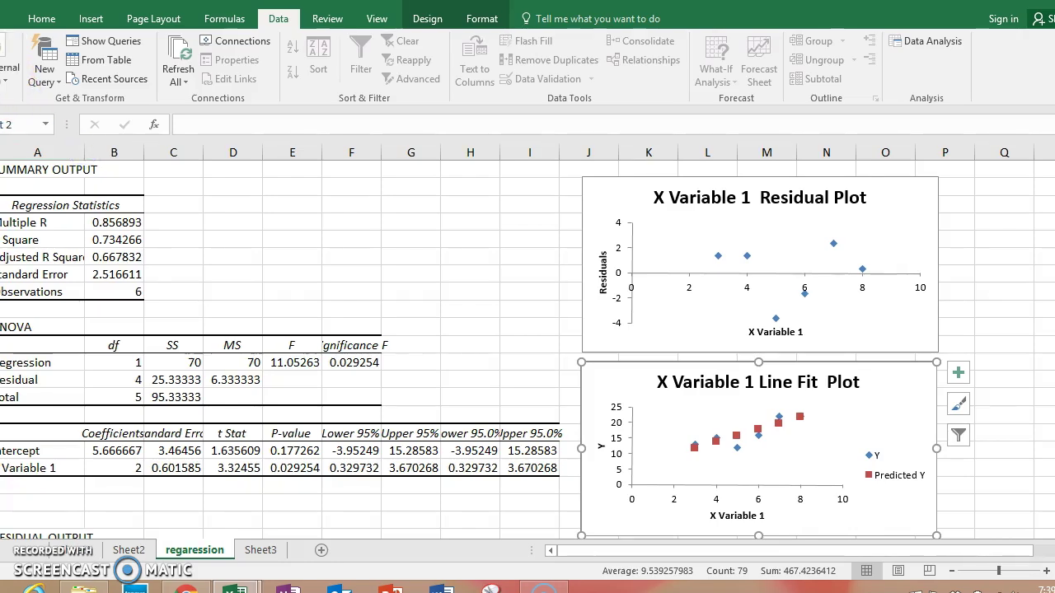
# Step: Fill the Multiple R and R Square labels and values with yellow
pyautogui.click(72, 231)
pyautogui.doubleClick(75, 225)
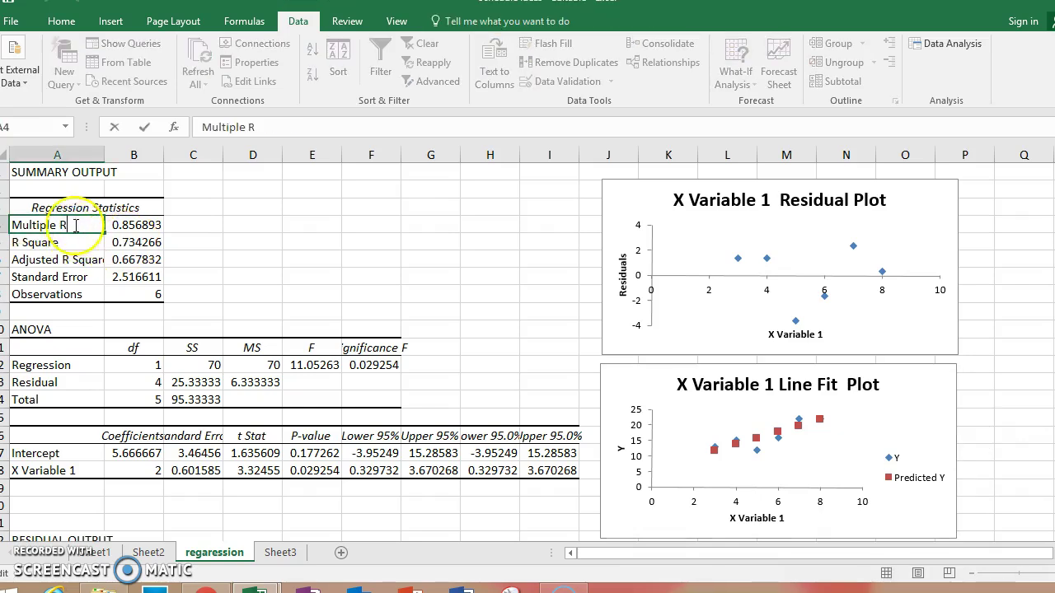
pyautogui.moveTo(41, 240); pyautogui.dragTo(128, 229)
pyautogui.click(60, 22)
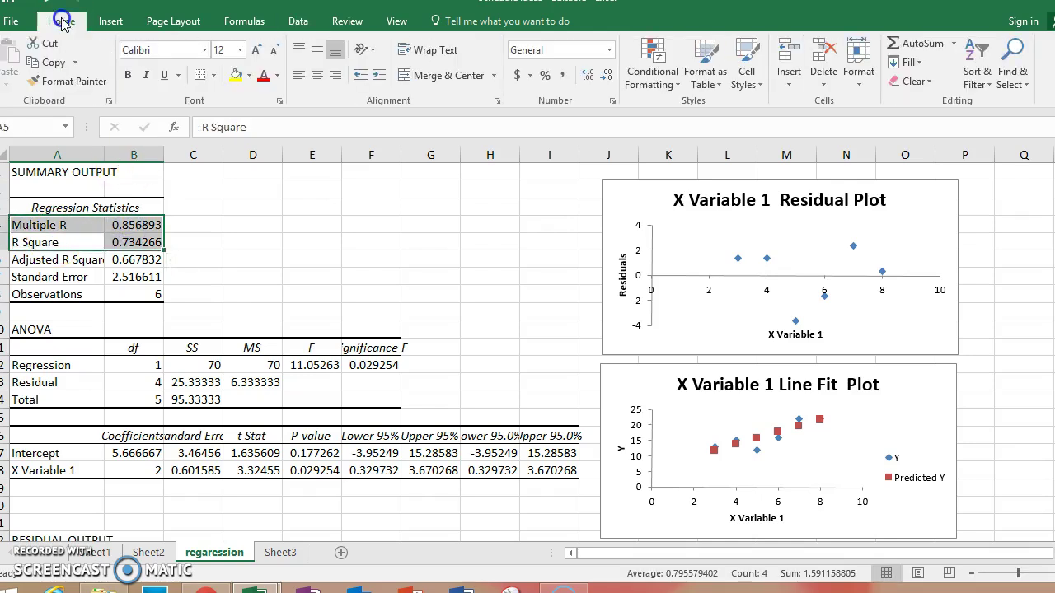
pyautogui.click(236, 75)
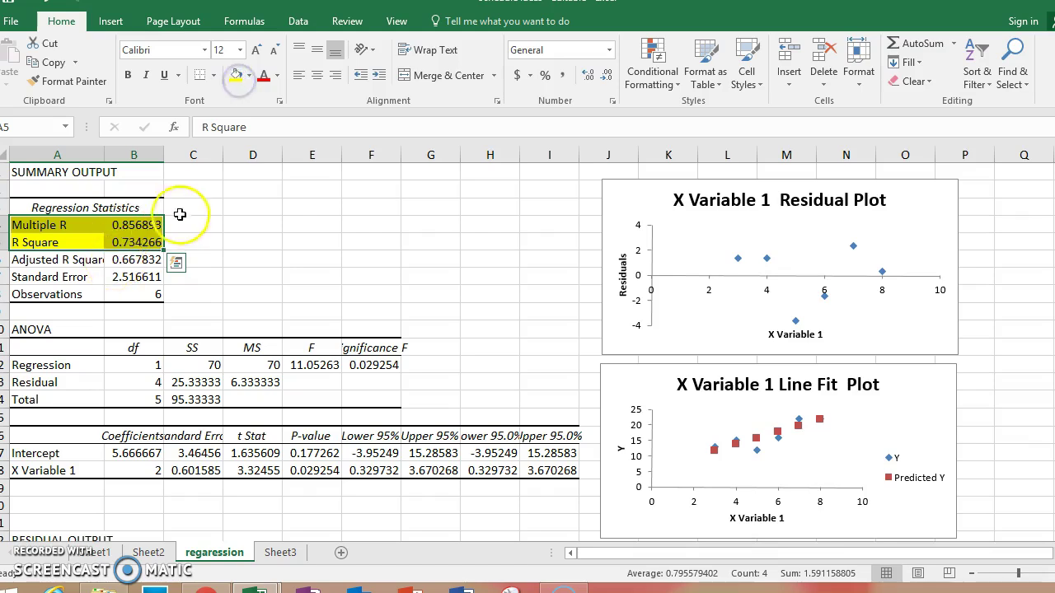
# Step: Enter the note "correlation coefficient" in the cell beside the Multiple R value
pyautogui.click(184, 224)
pyautogui.write('correlation coeffi')
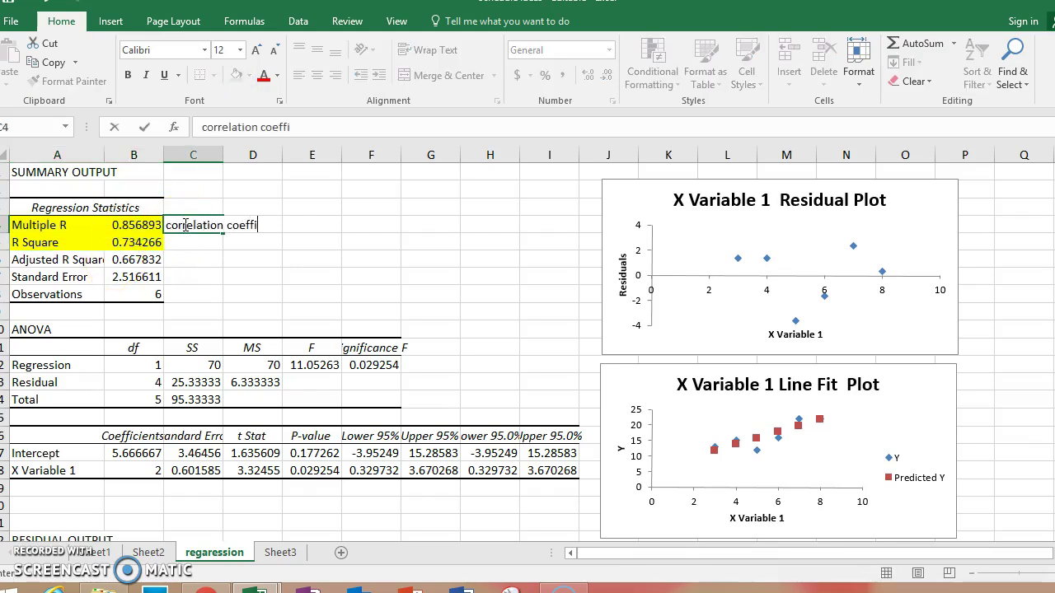
pyautogui.write('cient')
pyautogui.press('Return')
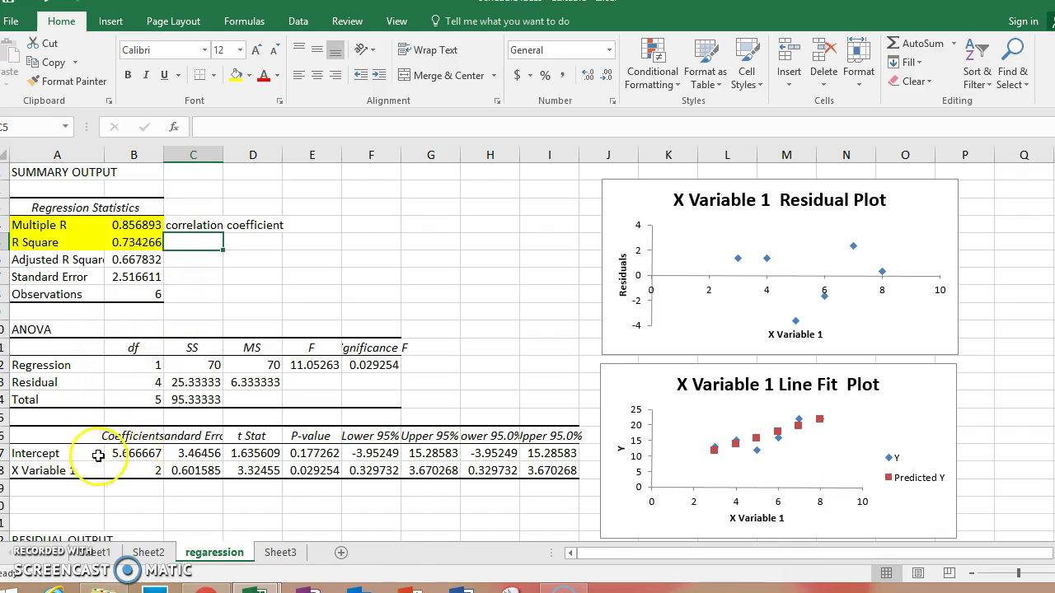
# Step: Fill the Intercept and X Variable 1 labels and their coefficients with yellow
pyautogui.click(127, 459)
pyautogui.moveTo(128, 459); pyautogui.dragTo(51, 471)
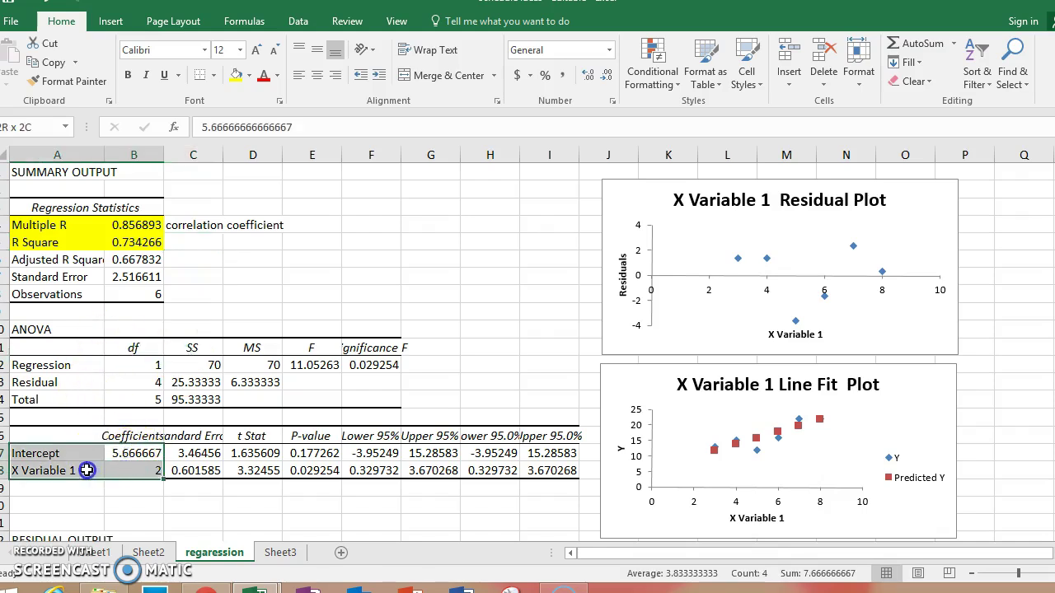
pyautogui.click(234, 82)
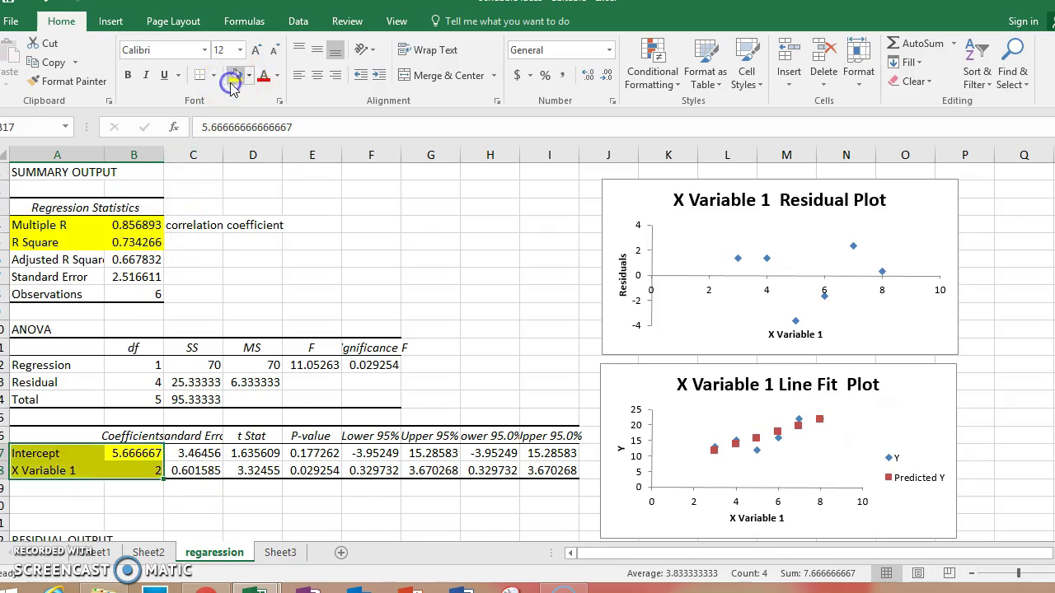
pyautogui.click(130, 461)
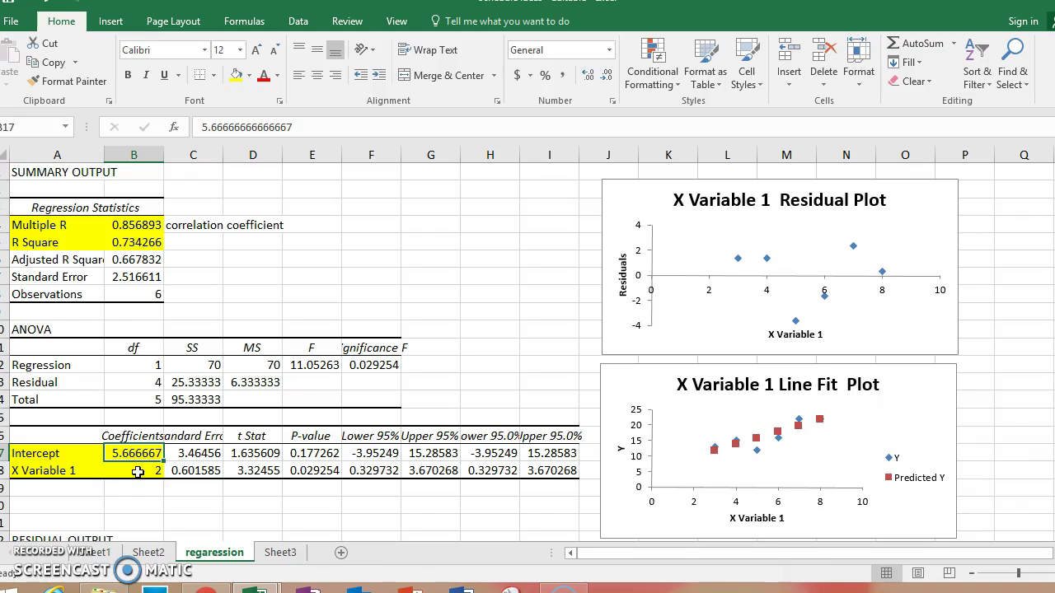
pyautogui.click(138, 471)
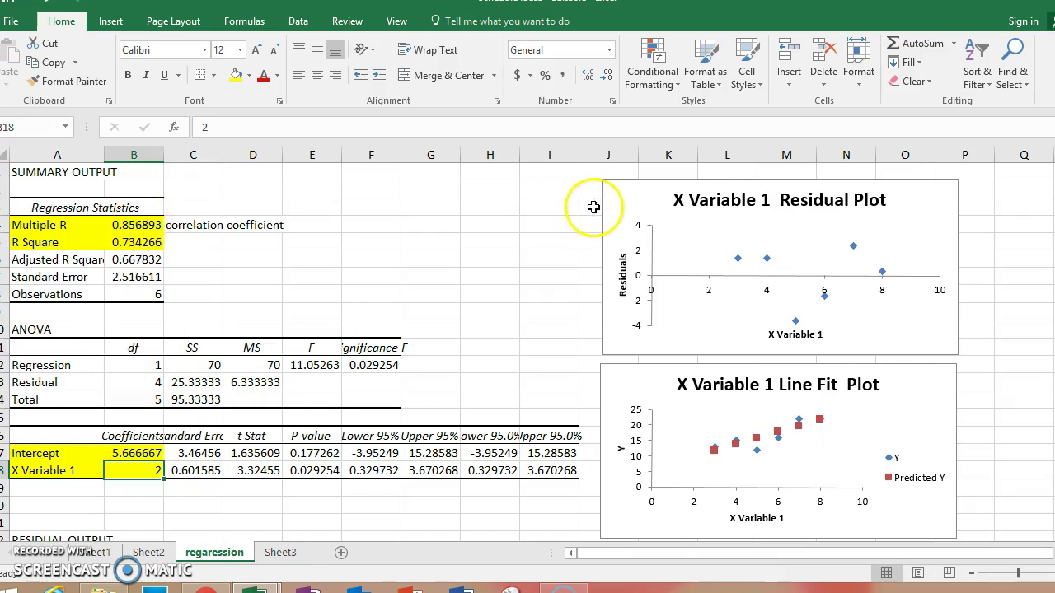
# Step: Move both plots next to the regression statistics, with the line fit plot in front and enlarged to about row 16
pyautogui.moveTo(604, 208); pyautogui.dragTo(384, 194)
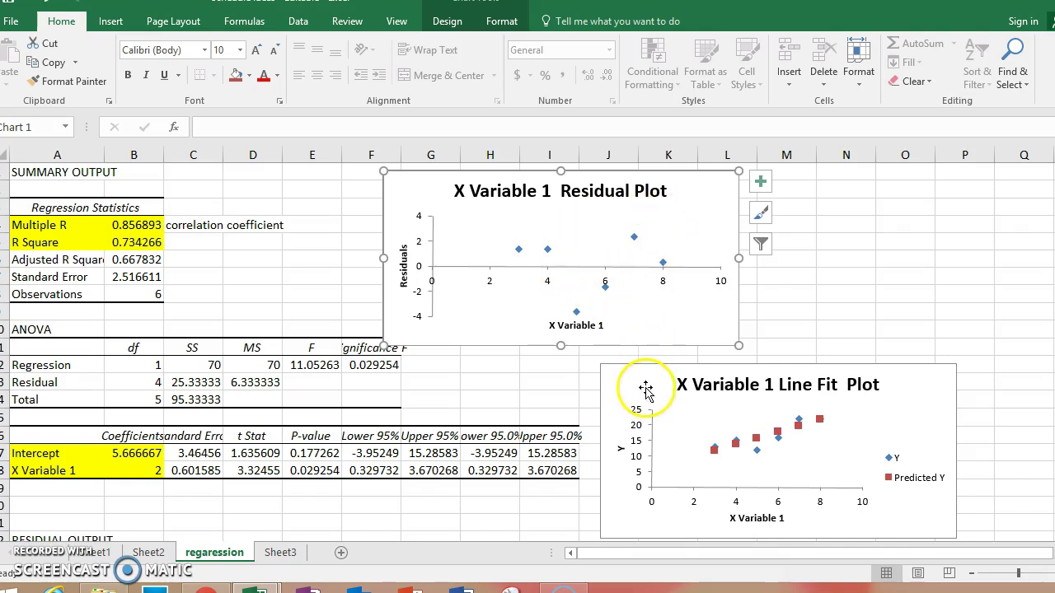
pyautogui.moveTo(645, 388); pyautogui.dragTo(350, 198)
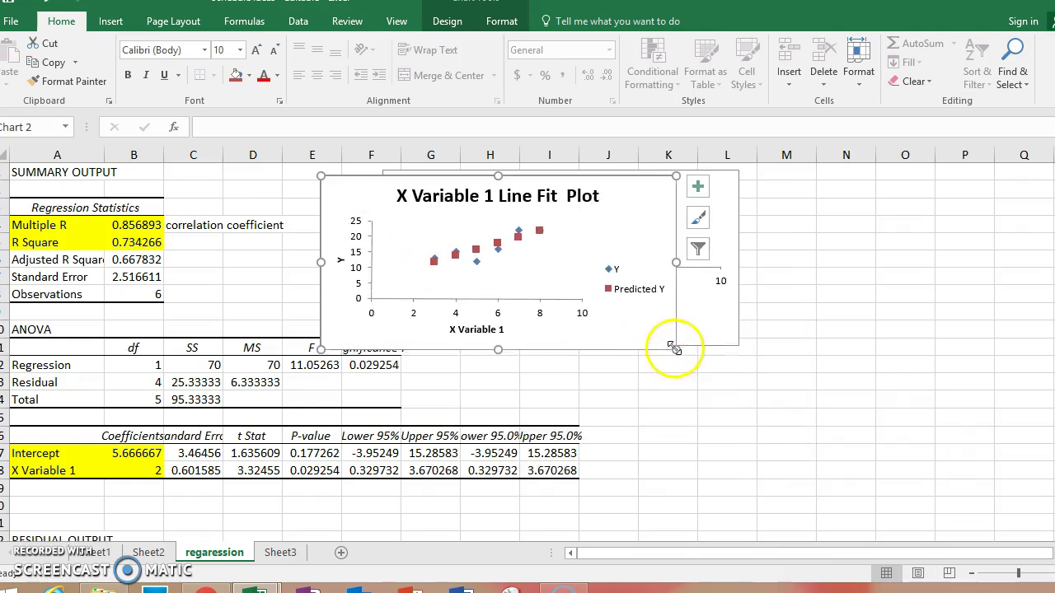
pyautogui.moveTo(674, 347); pyautogui.dragTo(780, 442)
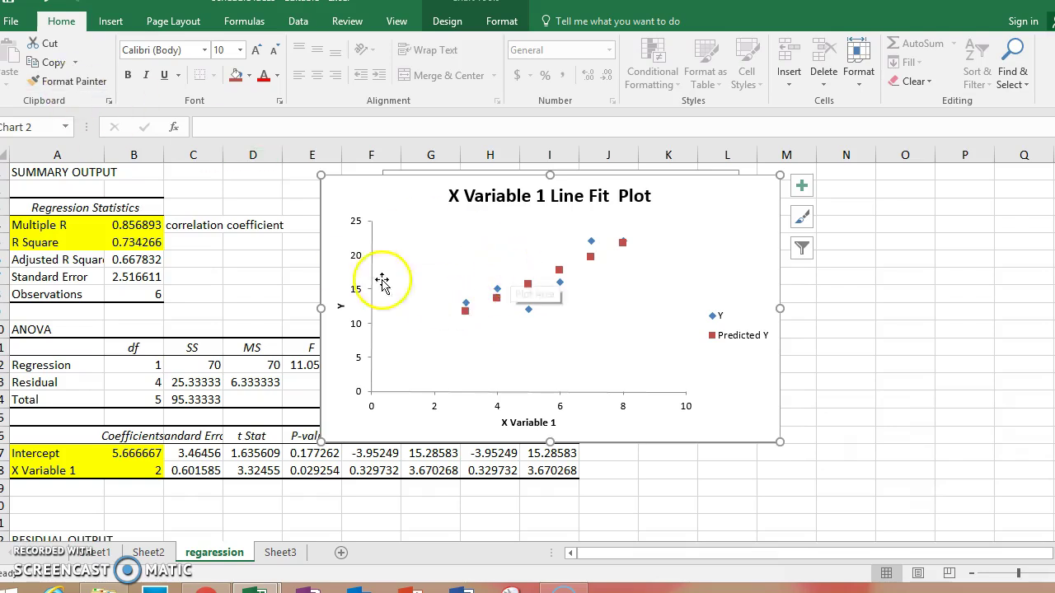
pyautogui.moveTo(348, 207); pyautogui.dragTo(348, 204)
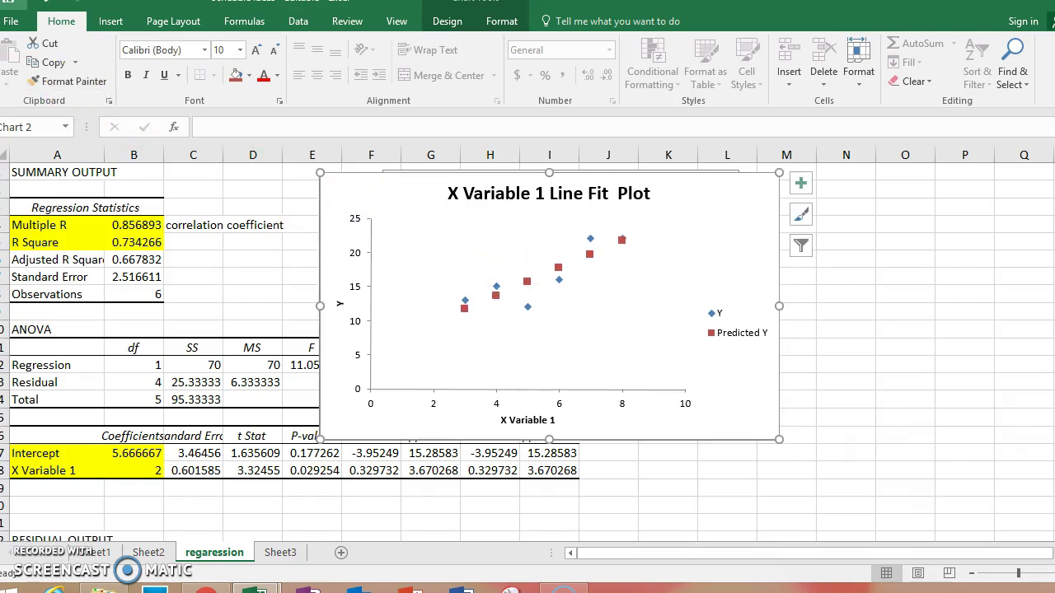
# Step: Add a linear trendline based on the Predicted Y series to the line fit plot
pyautogui.click(467, 262)
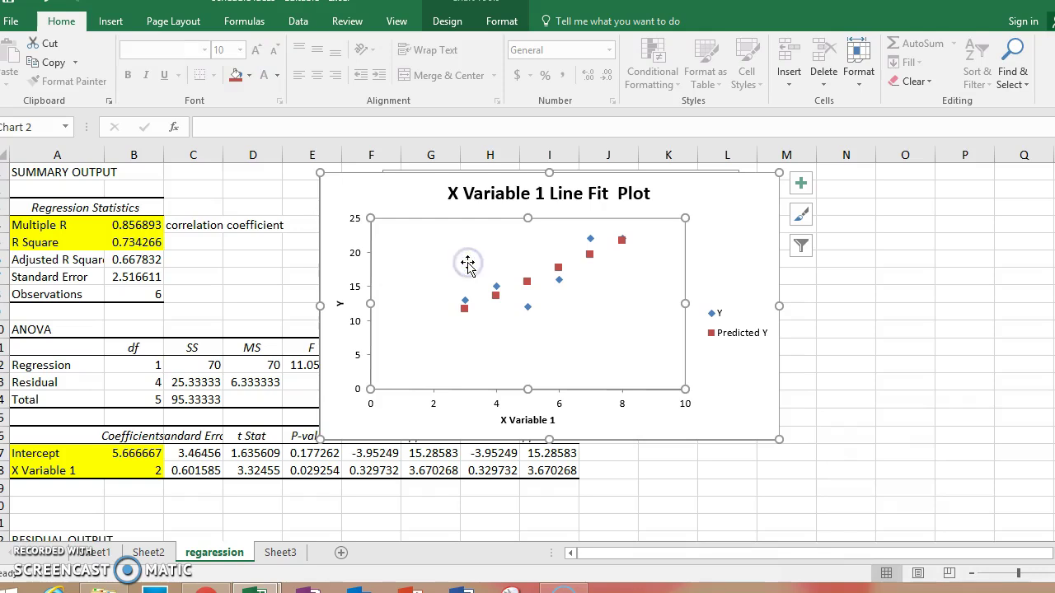
pyautogui.click(447, 21)
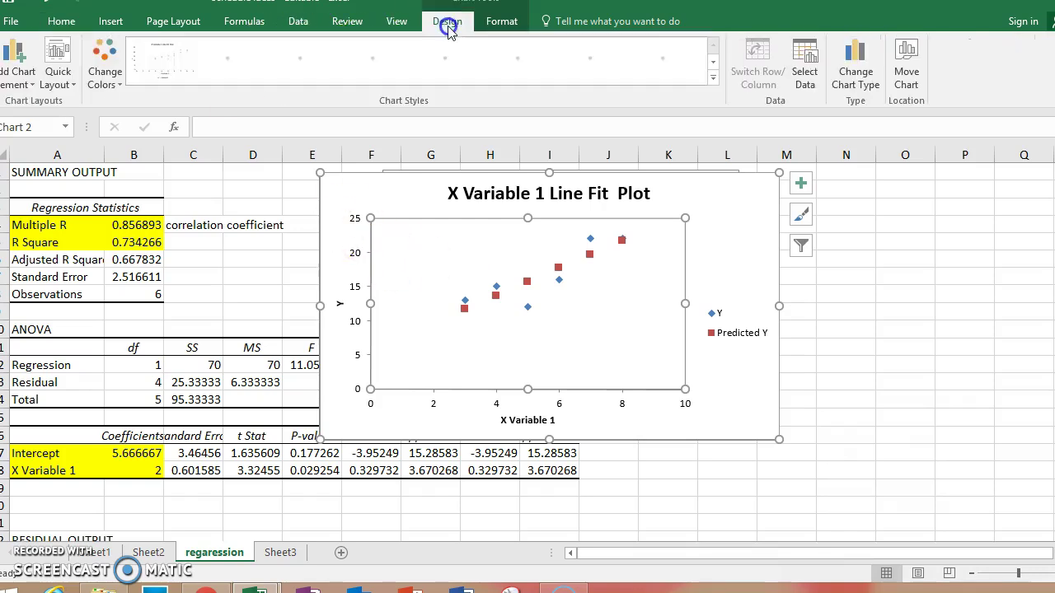
pyautogui.click(16, 66)
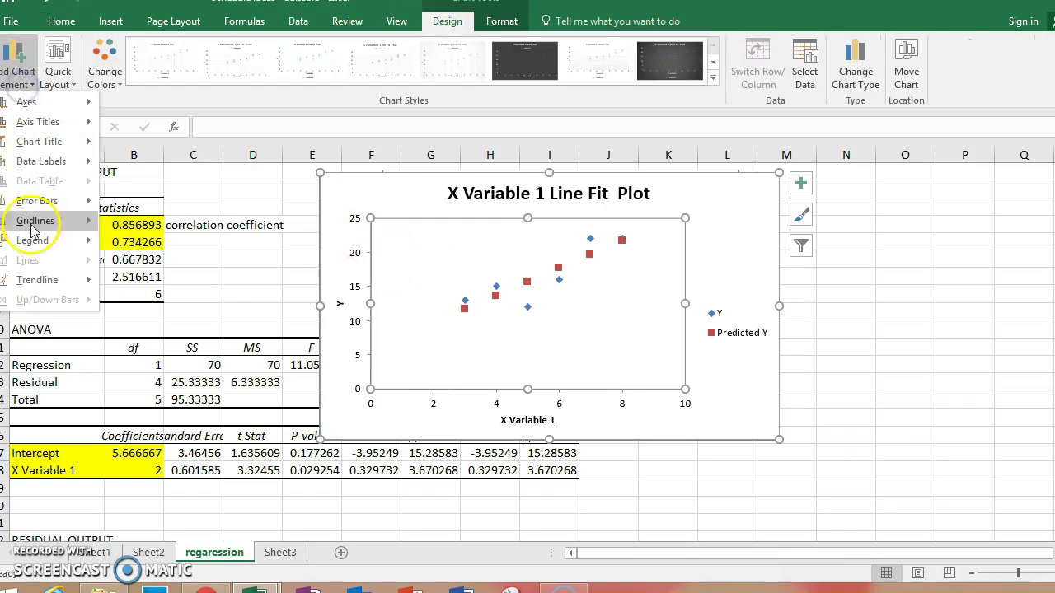
pyautogui.moveTo(34, 278)
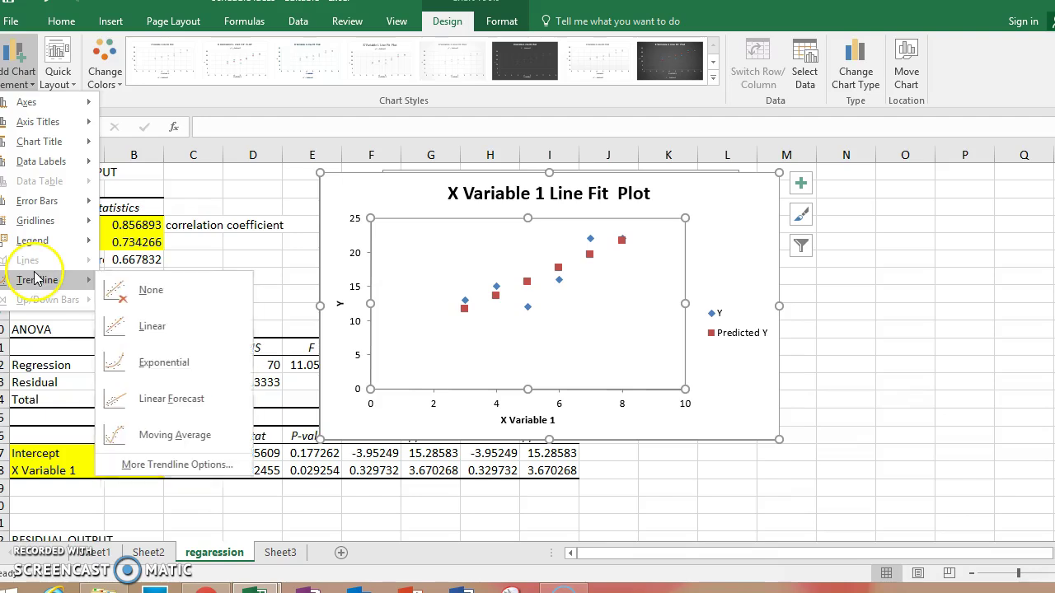
pyautogui.click(132, 326)
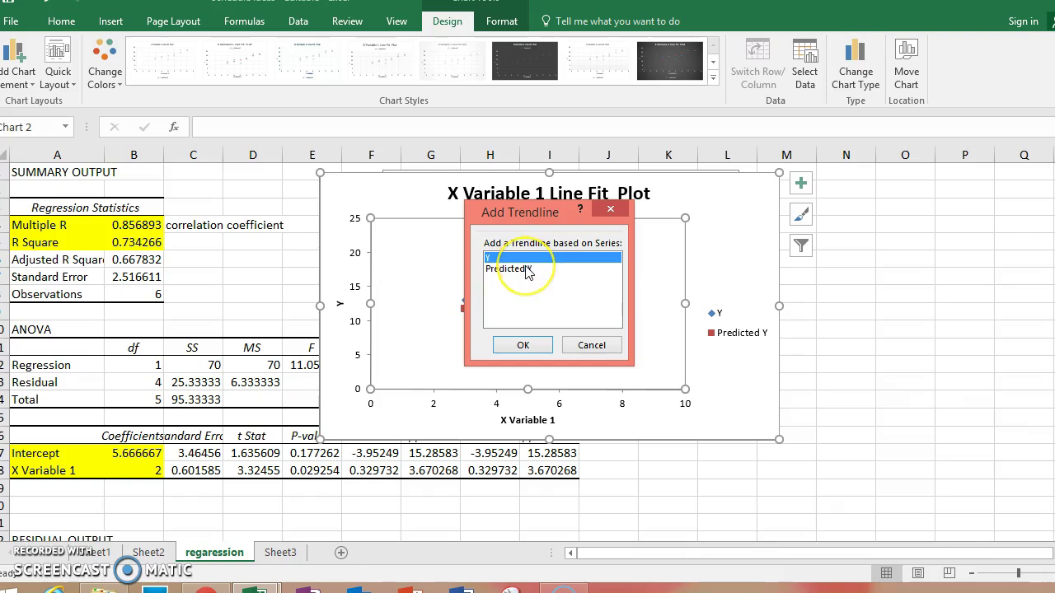
pyautogui.click(527, 270)
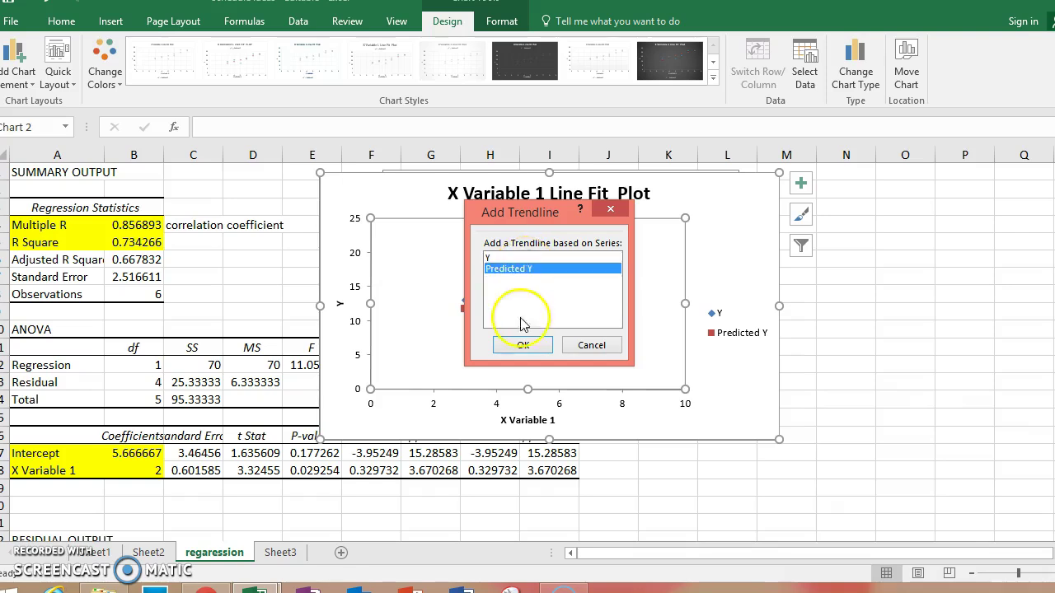
pyautogui.click(523, 345)
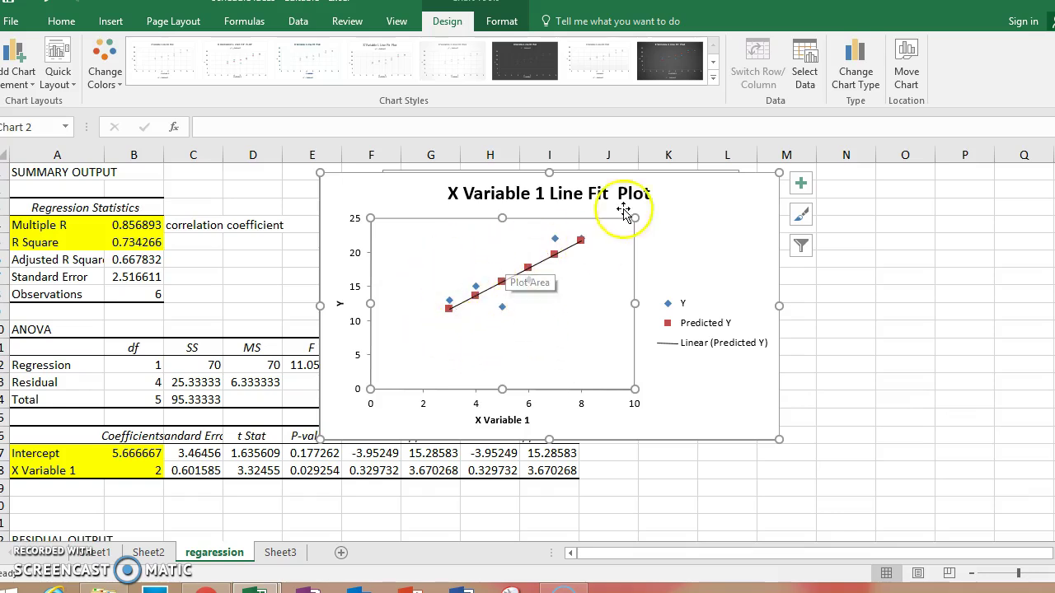
# Step: Display the trendline's equation on the line fit plot and move its label to the empty area above the line
pyautogui.doubleClick(493, 292)
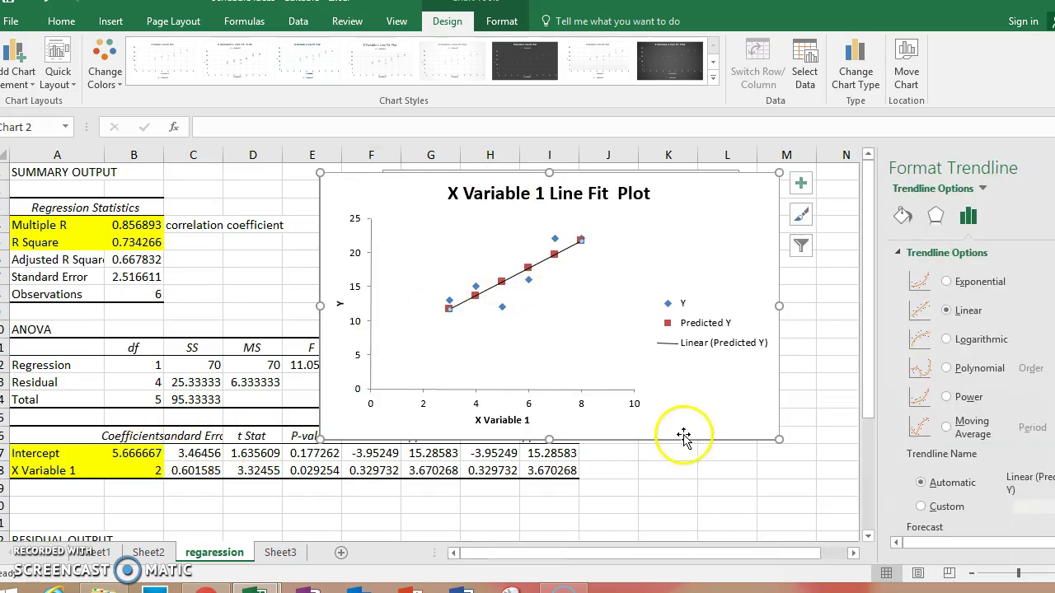
pyautogui.scroll(-3, 972, 391)
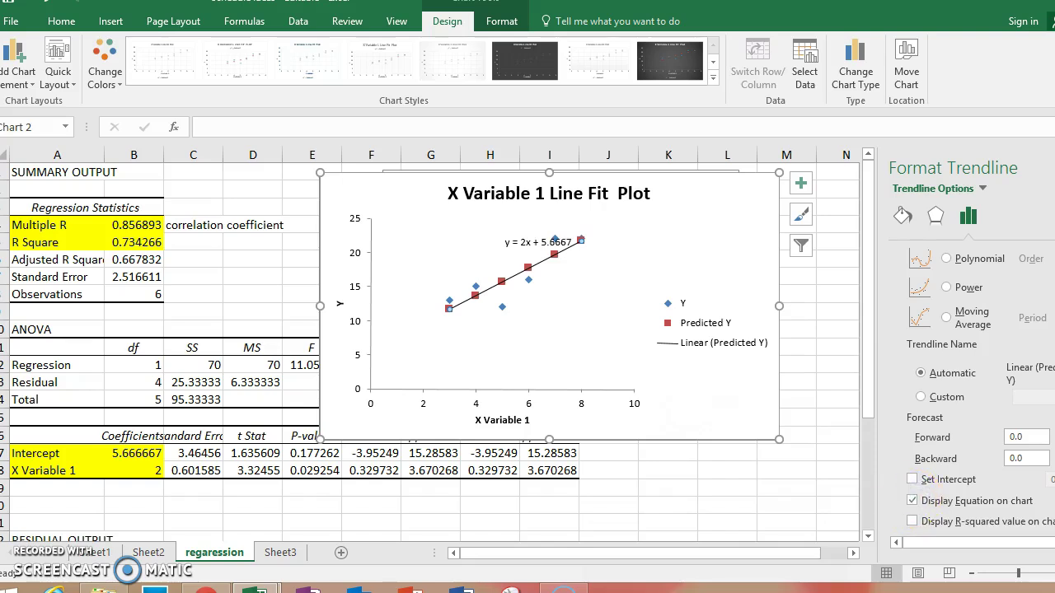
pyautogui.moveTo(535, 242); pyautogui.dragTo(452, 246)
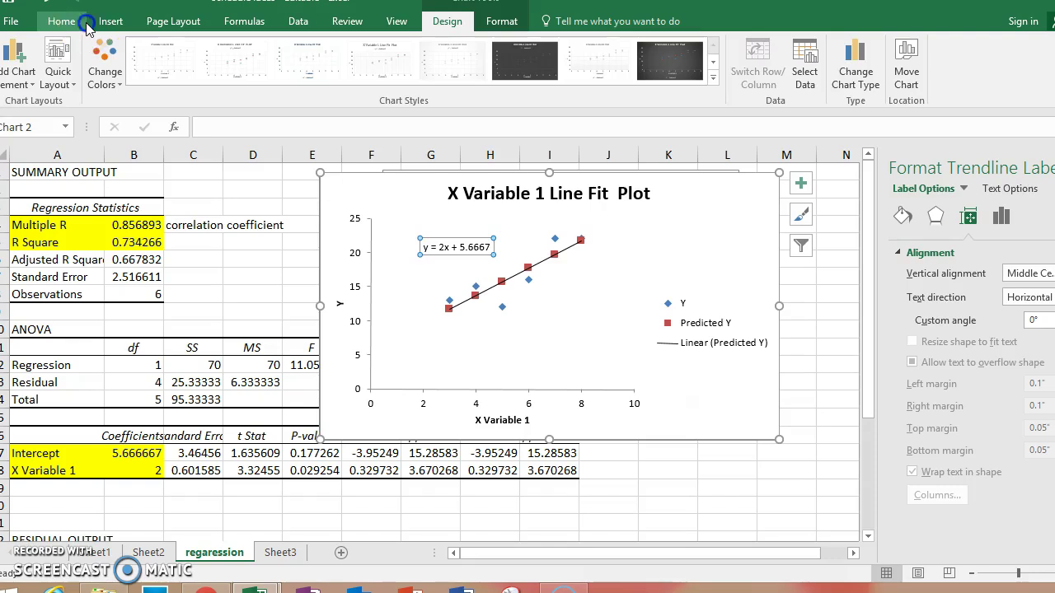
# Step: Set the font size of the trendline equation label to 20
pyautogui.click(85, 25)
pyautogui.click(231, 50)
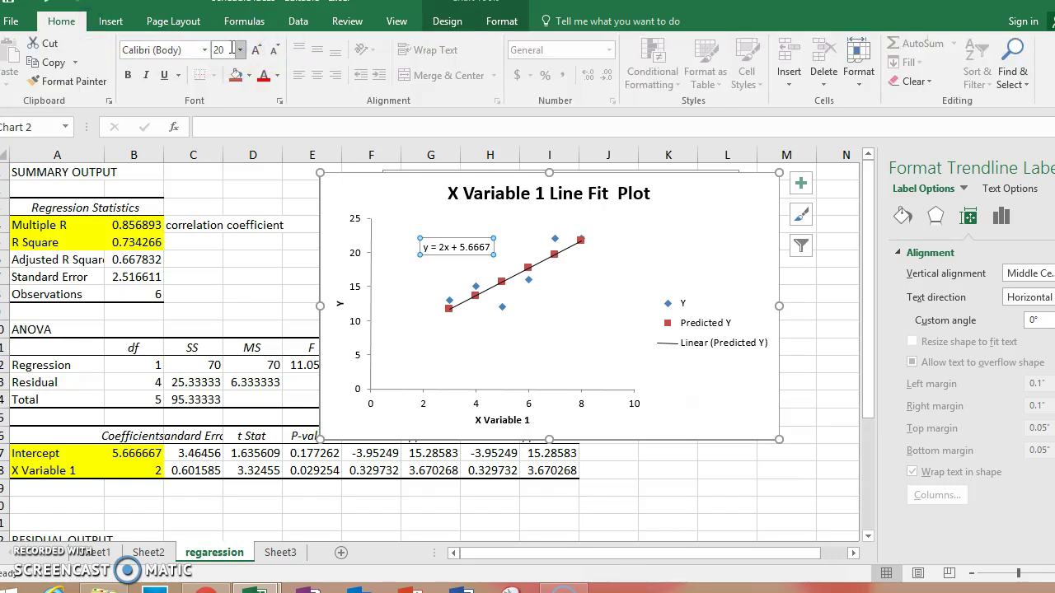
pyautogui.write('20')
pyautogui.press('Return')
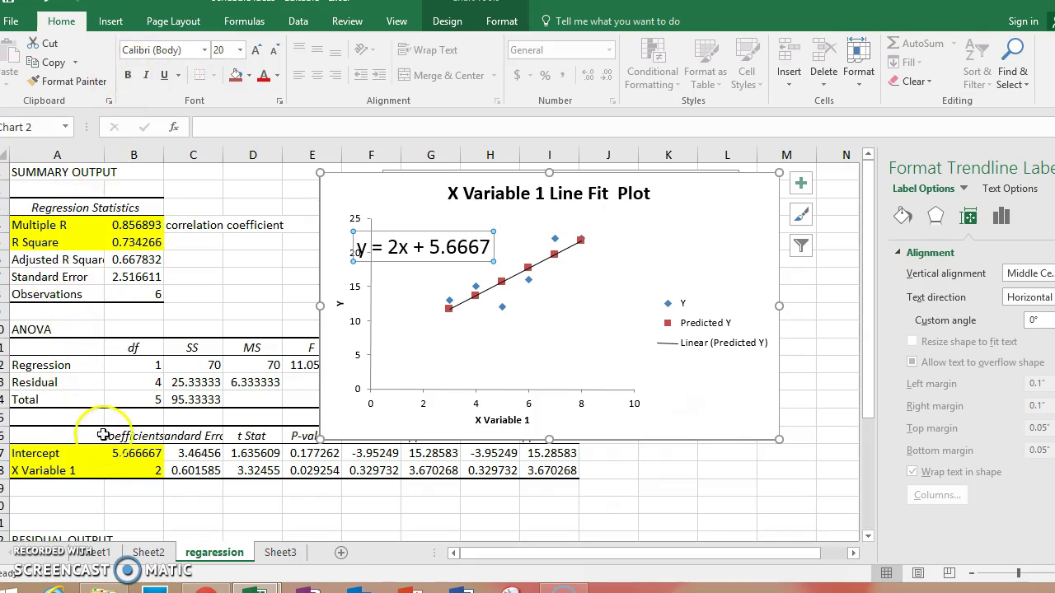